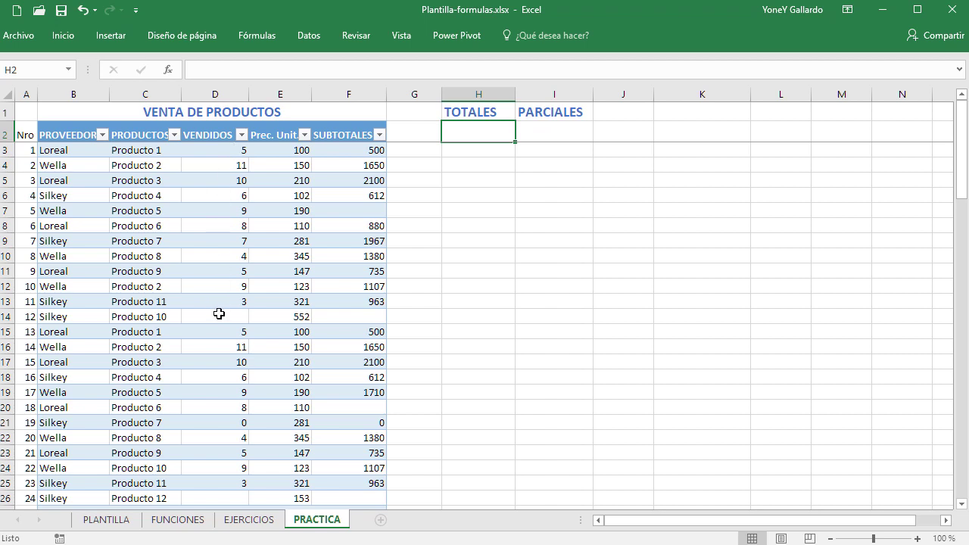
Inspect the VENDIDOS and product columns, noting the empty VENDIDOS cells D83 and D14
click(233, 151)
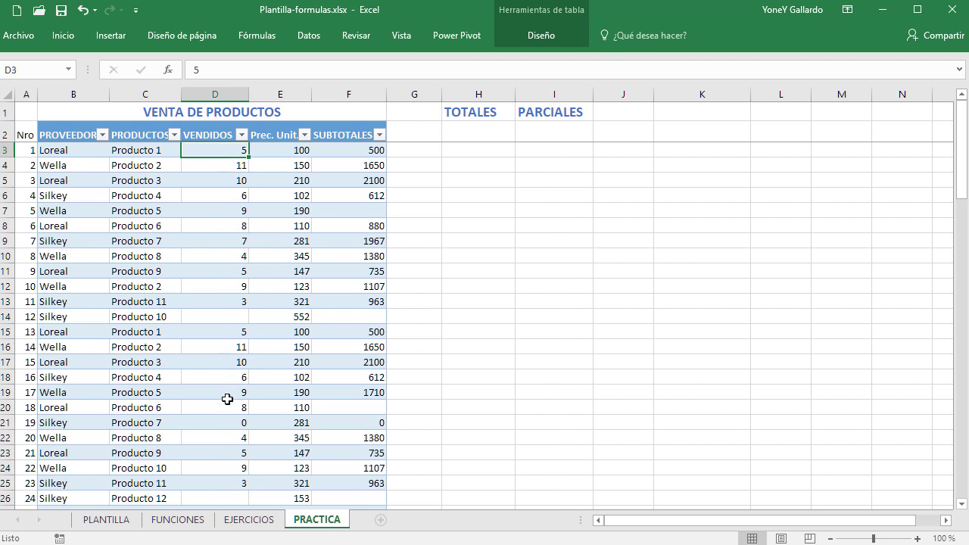
click(144, 151)
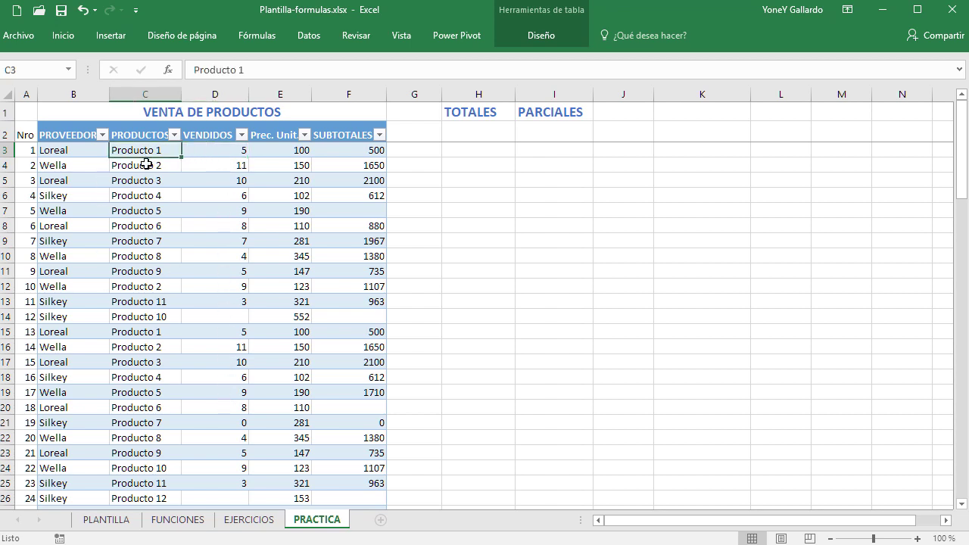
click(143, 165)
click(143, 179)
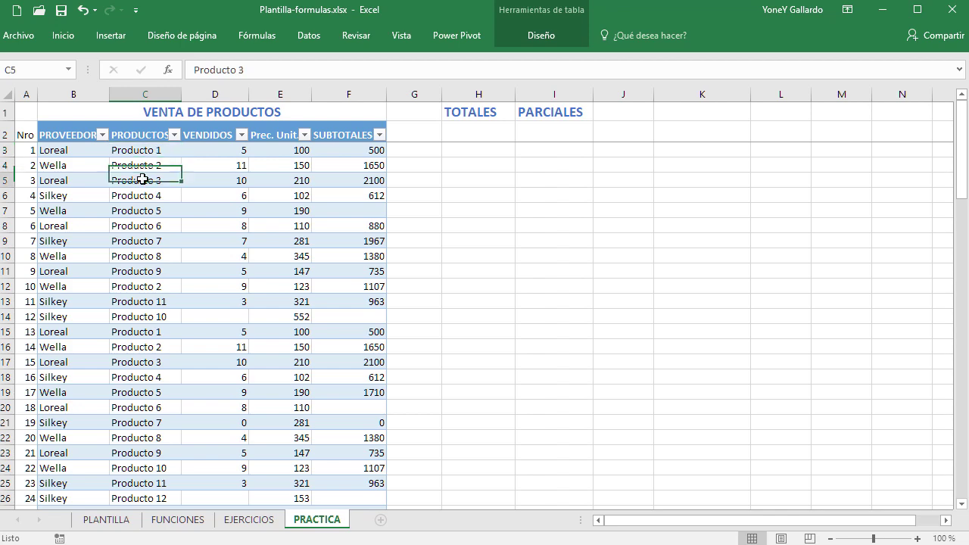
click(235, 150)
scroll(228, 390, down, 17)
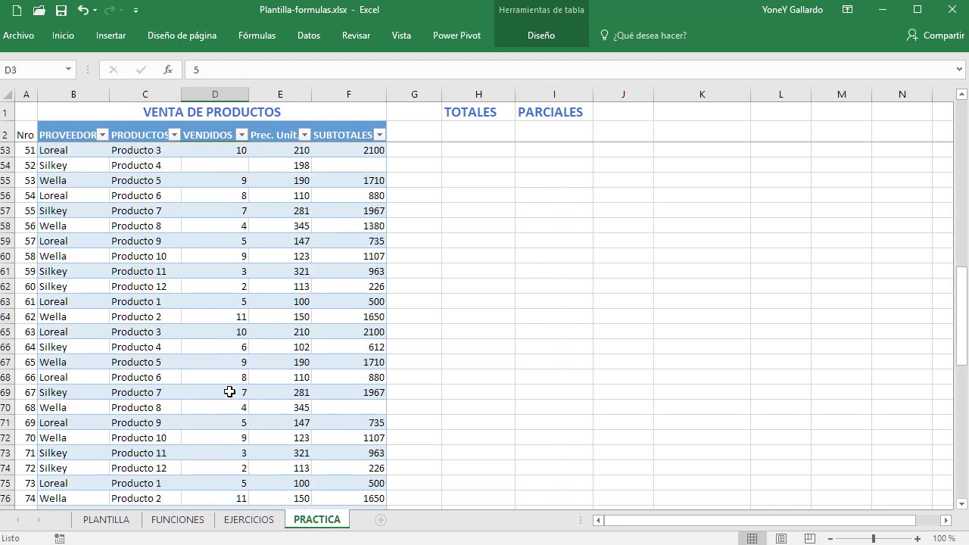
scroll(228, 390, down, 8)
scroll(231, 392, down, 3)
scroll(230, 392, down, 2)
scroll(232, 253, up, 10)
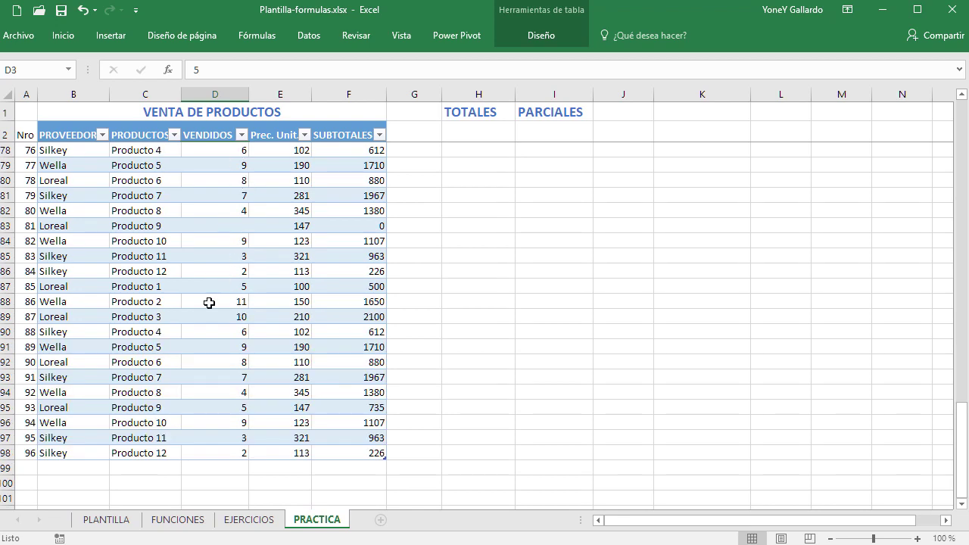
click(155, 453)
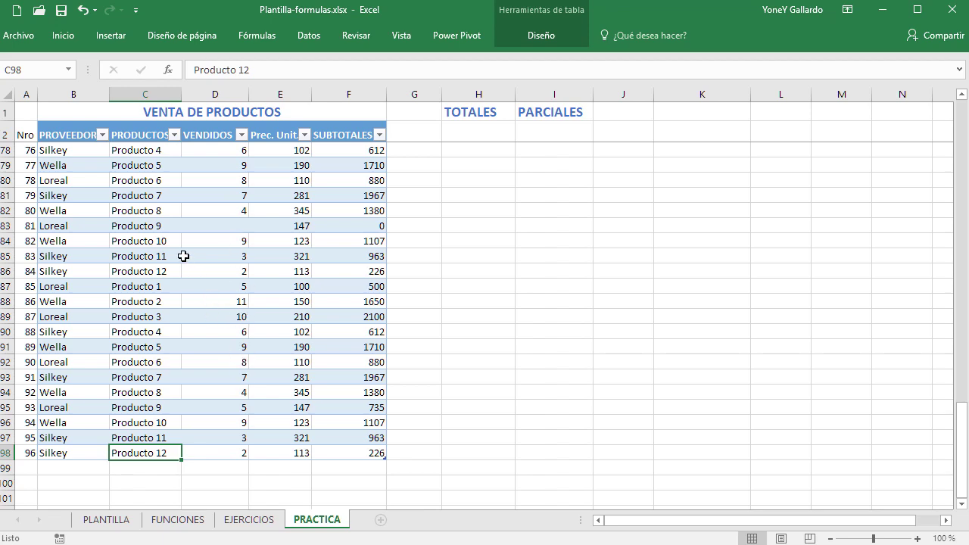
click(233, 232)
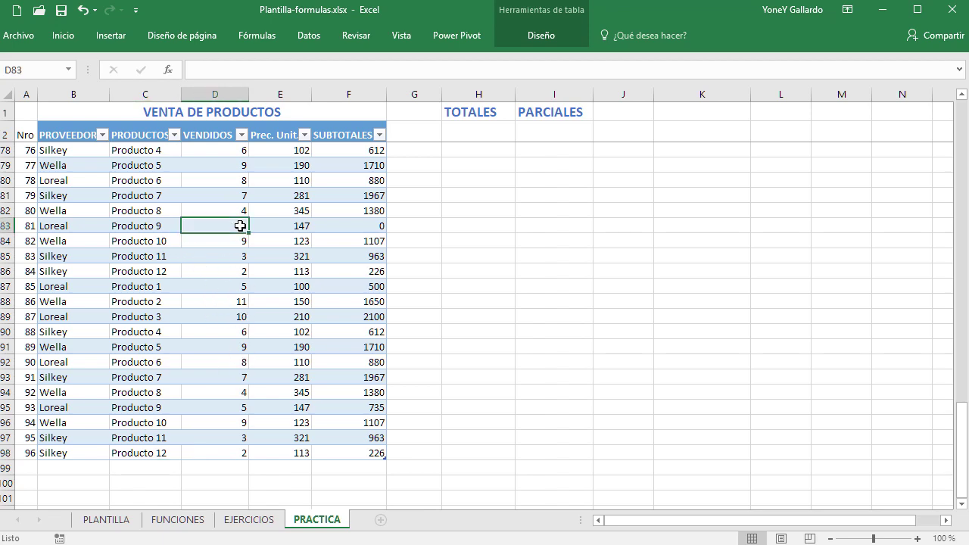
scroll(233, 235, up, 18)
scroll(233, 235, up, 7)
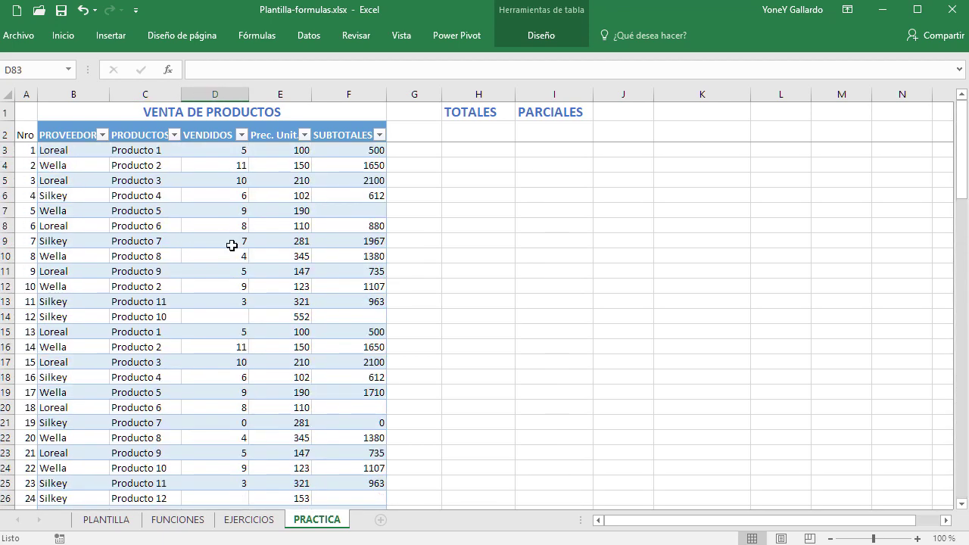
click(235, 313)
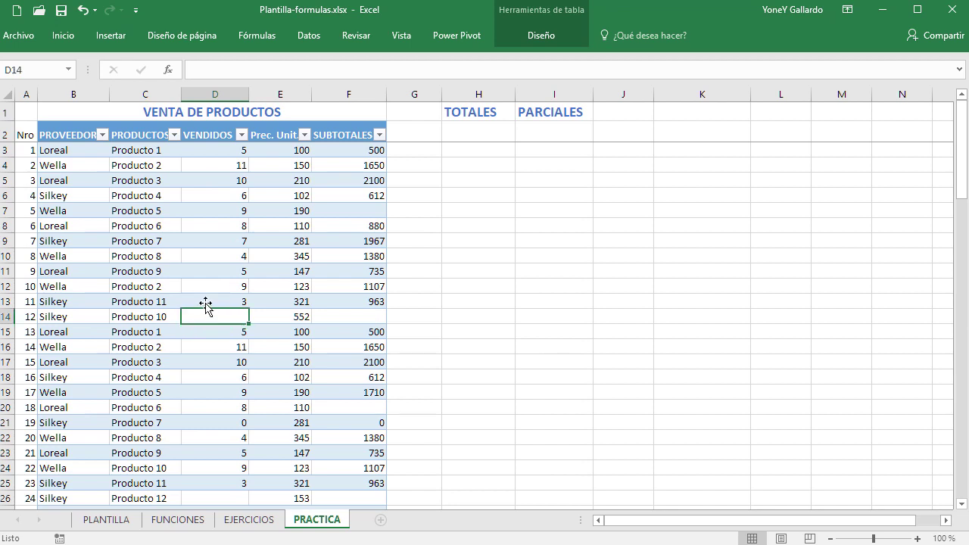
click(130, 204)
Check the first Prec. Unit value, 100, and confirm the Nro column ends at 96
click(258, 151)
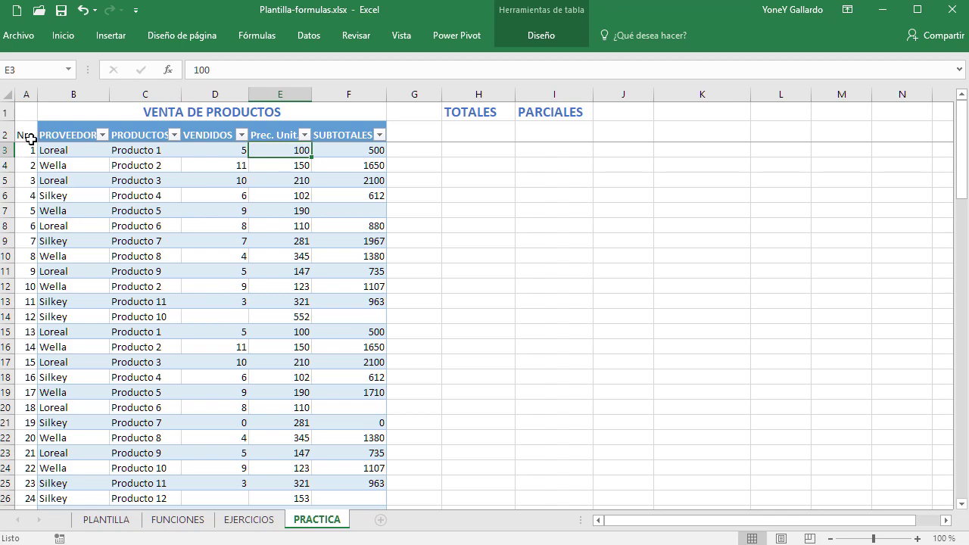
click(25, 135)
scroll(34, 284, down, 10)
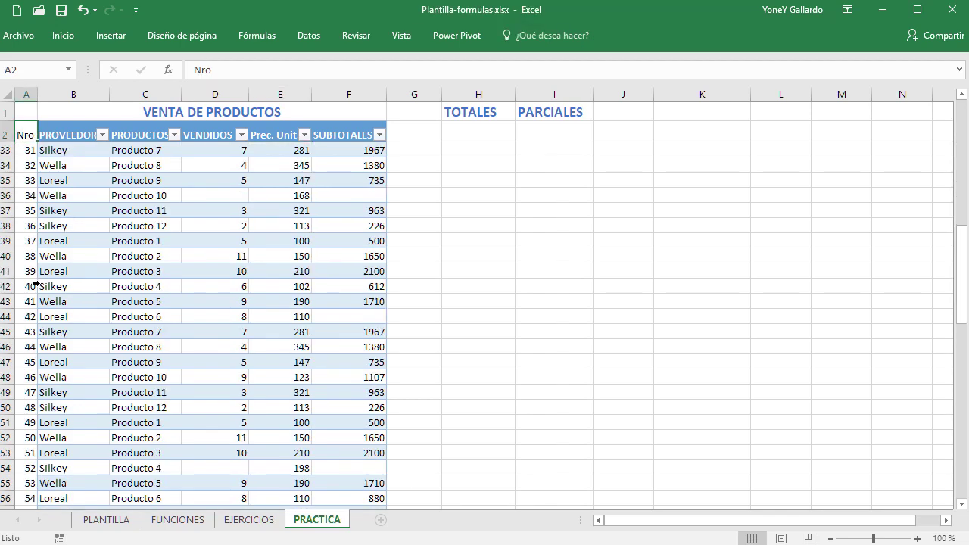
scroll(33, 283, down, 13)
scroll(35, 283, down, 3)
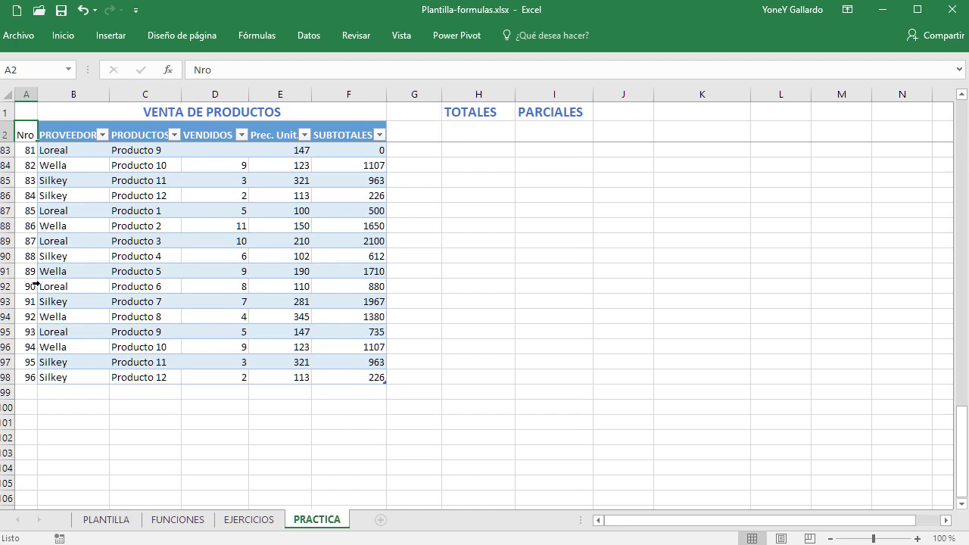
click(30, 375)
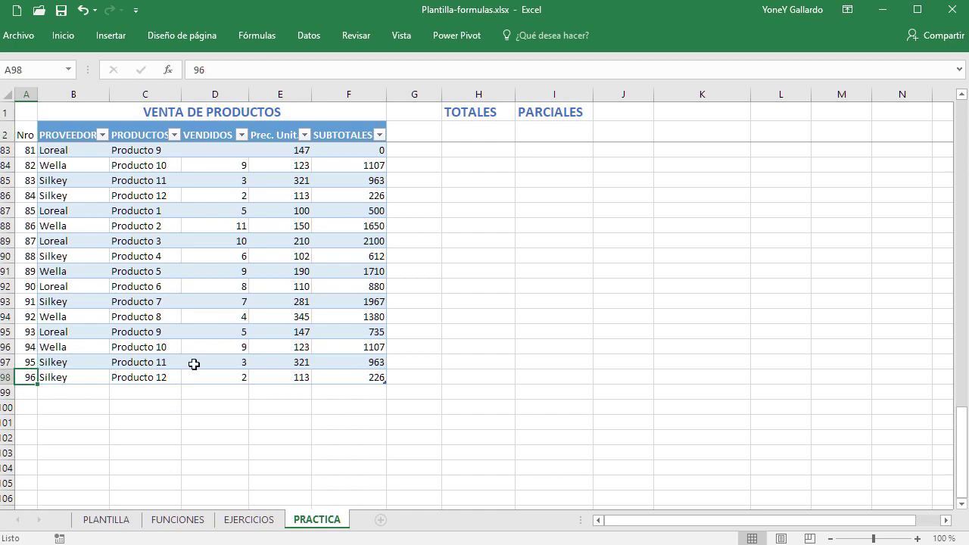
scroll(194, 364, up, 12)
scroll(195, 364, up, 14)
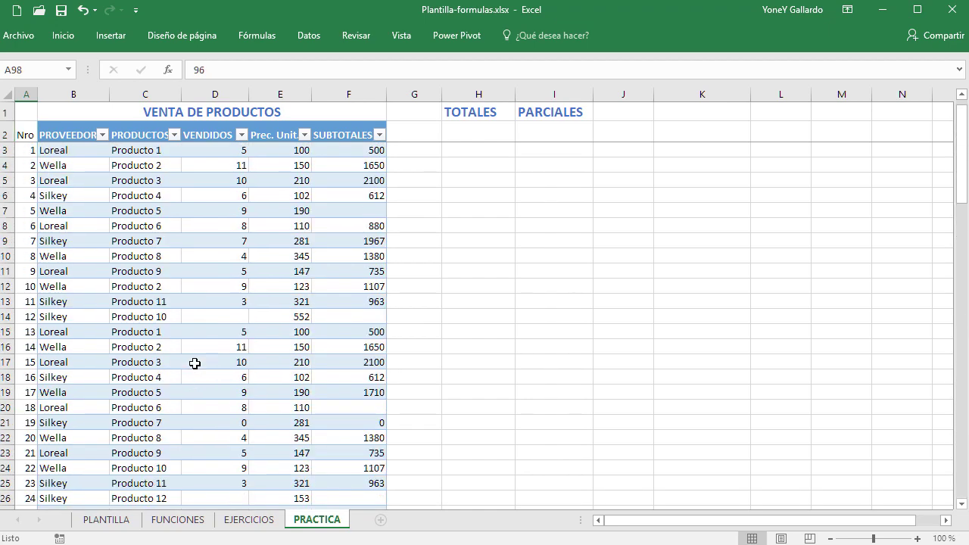
Enter =CONTAR( over the whole Prec. Unit column in H2, returning 96
click(468, 127)
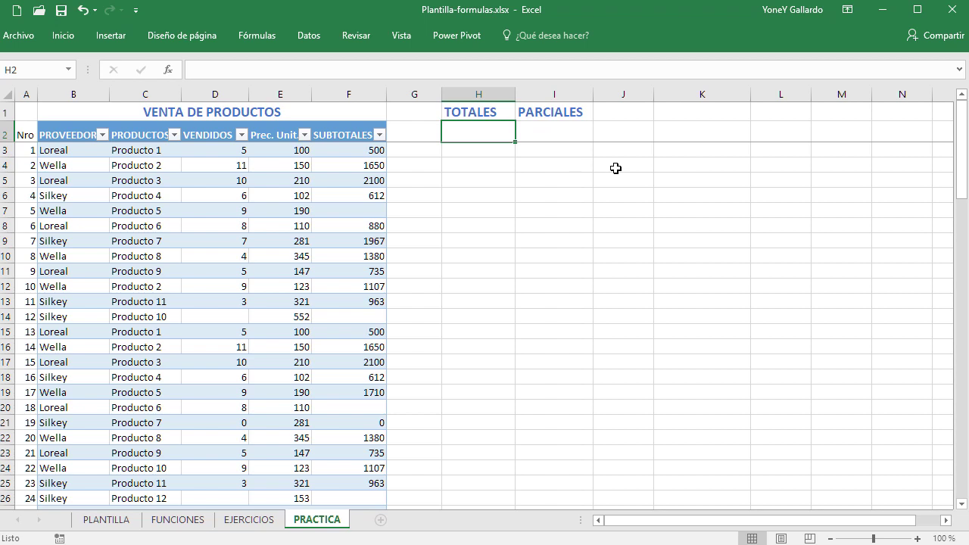
text(=)
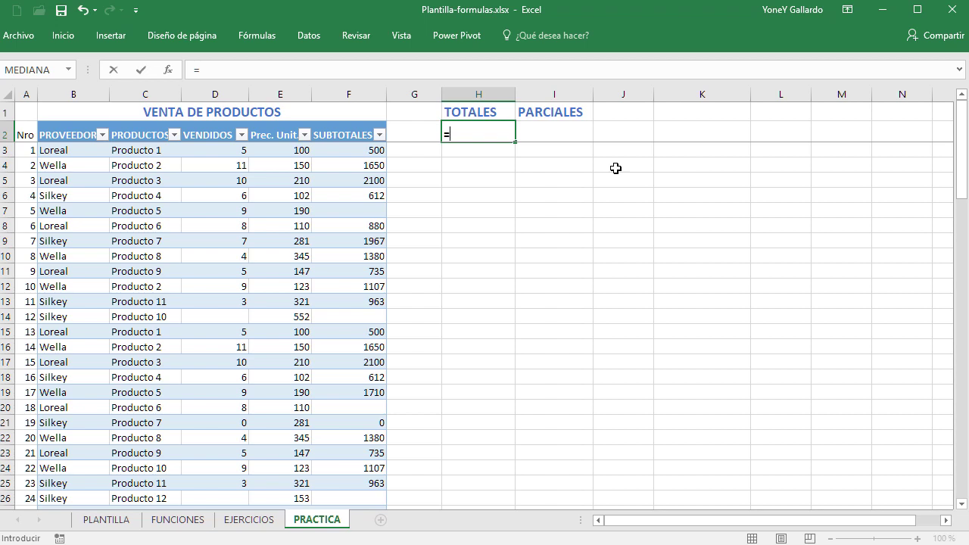
text(CONTAR)
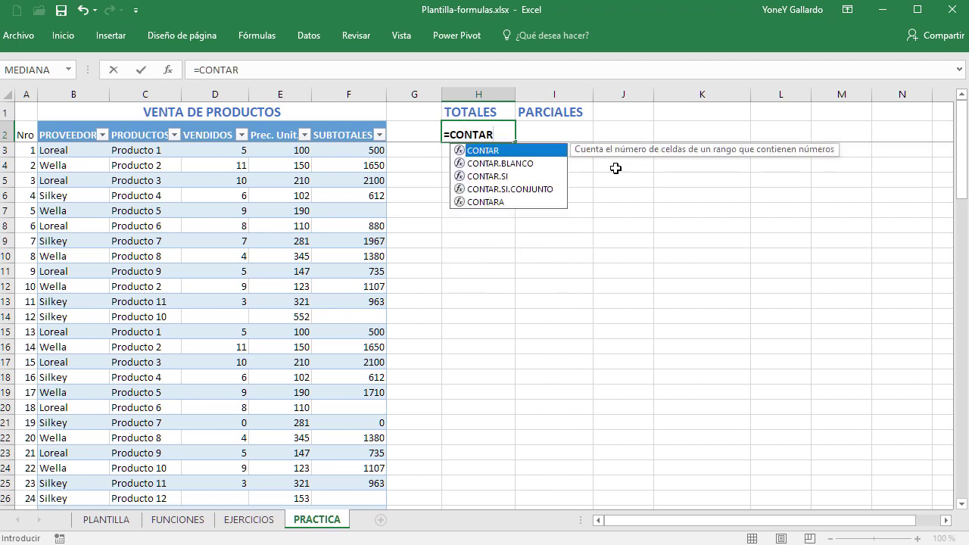
text(()
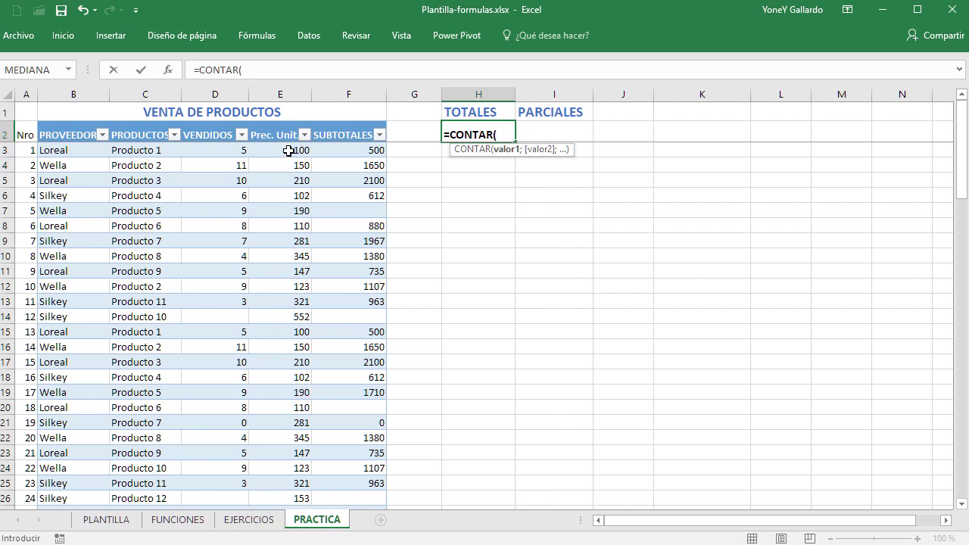
mouse_move(288, 151)
mouse_down()
mouse_move(301, 500)
mouse_move(299, 386)
mouse_up()
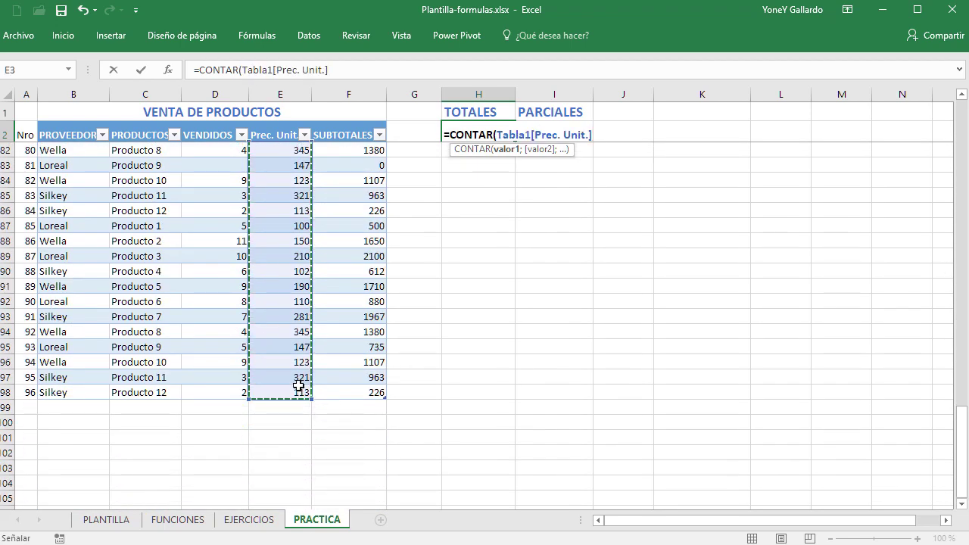
key(Return)
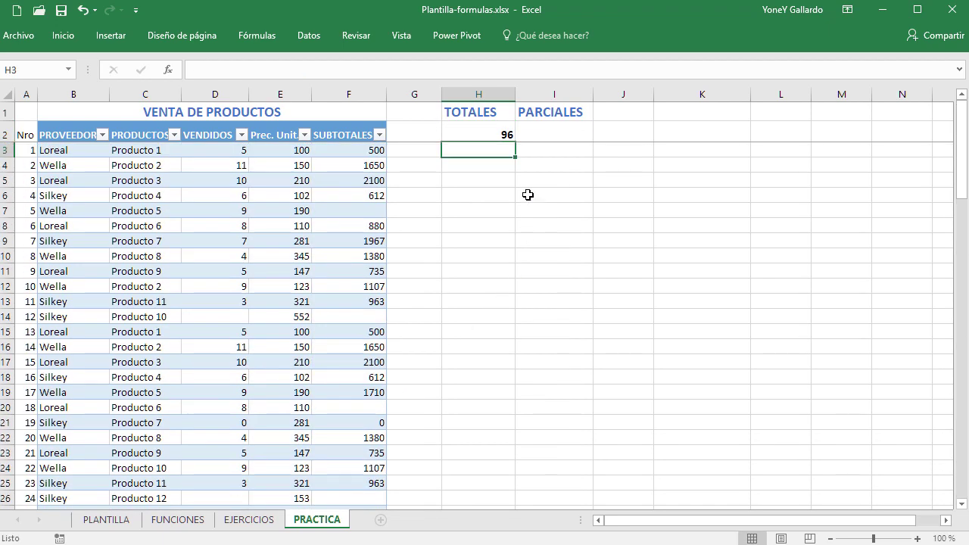
click(500, 133)
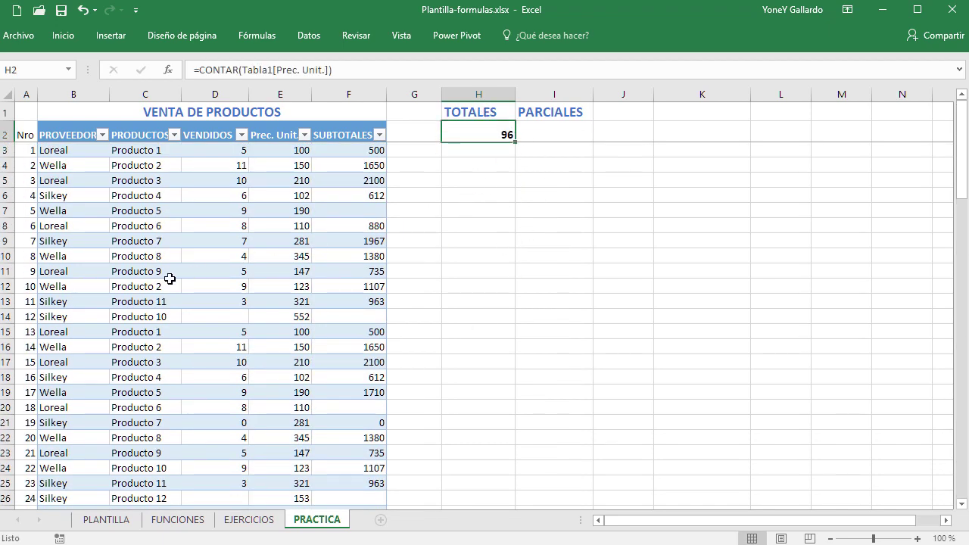
scroll(169, 279, down, 10)
scroll(169, 279, down, 8)
scroll(169, 279, down, 7)
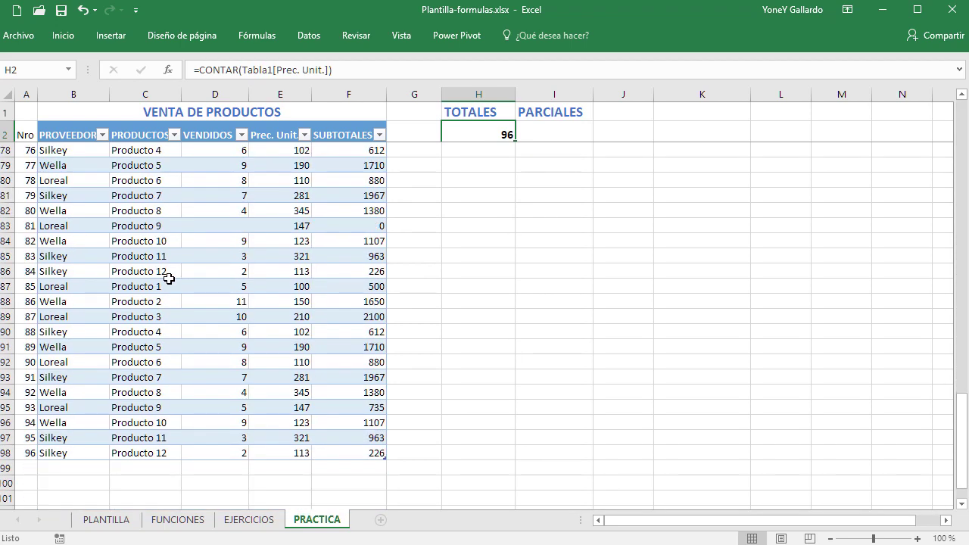
click(35, 453)
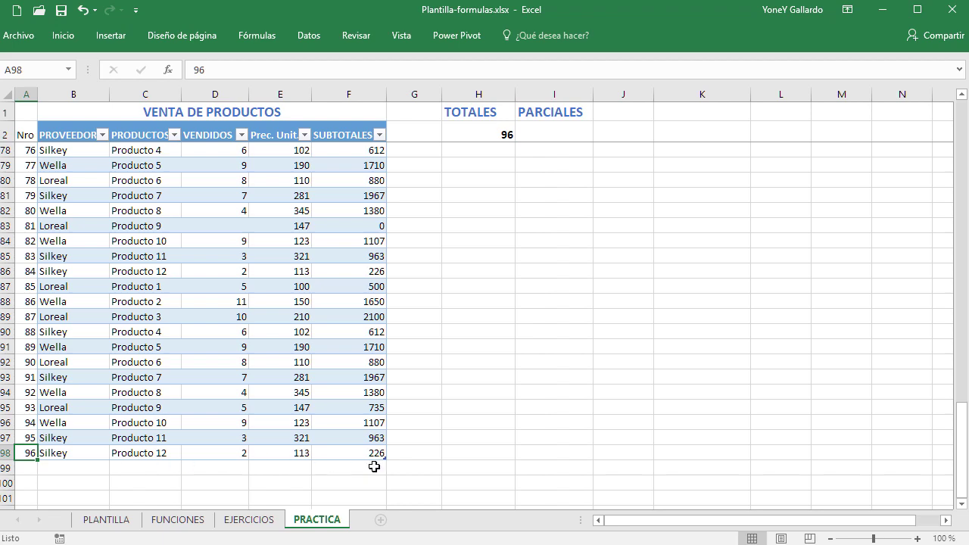
scroll(342, 331, up, 13)
scroll(340, 333, up, 12)
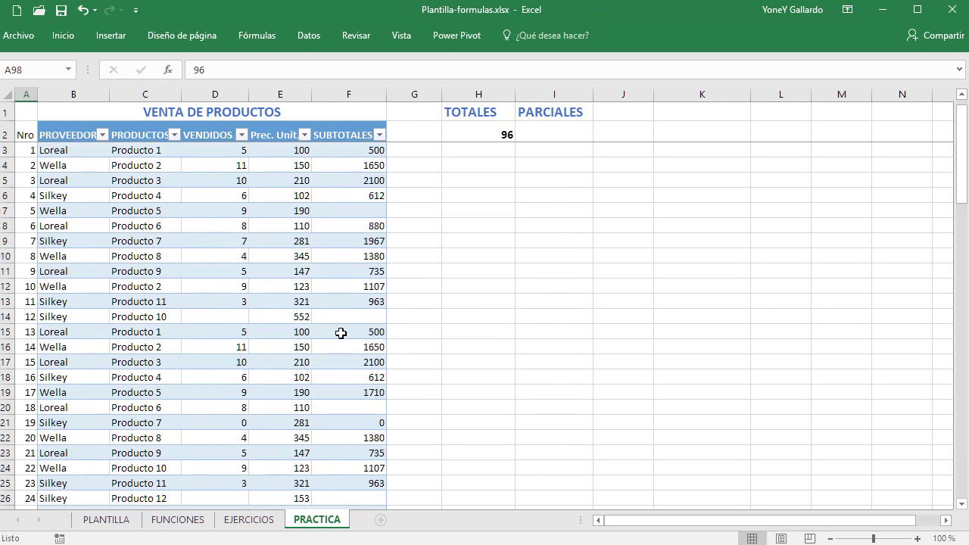
In I2, search Insert Function for 'contar' and insert the CONTAR function
click(559, 134)
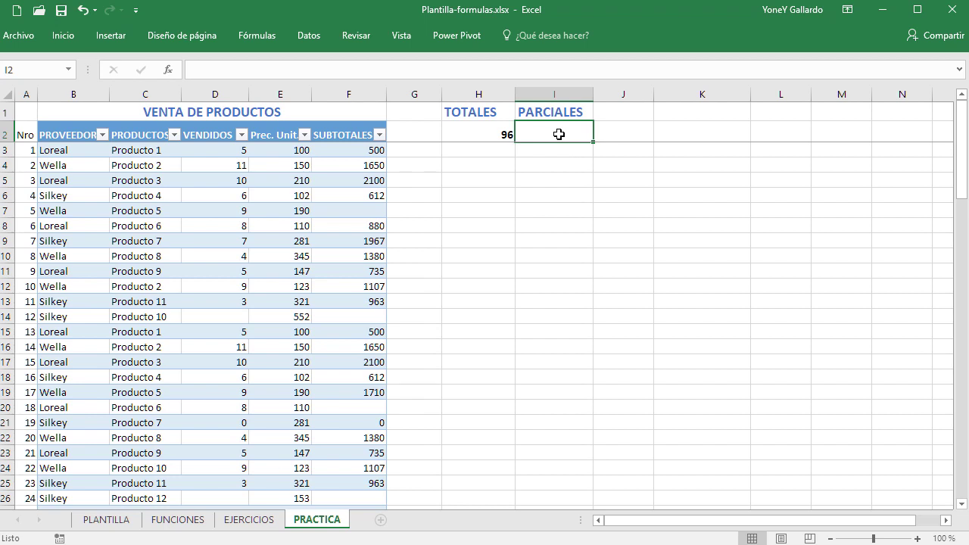
text(=)
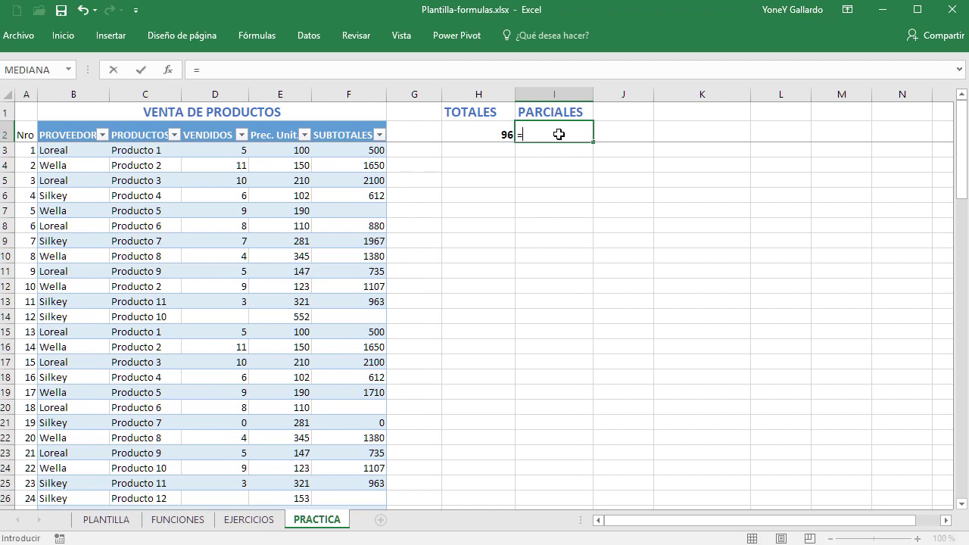
key(BackSpace)
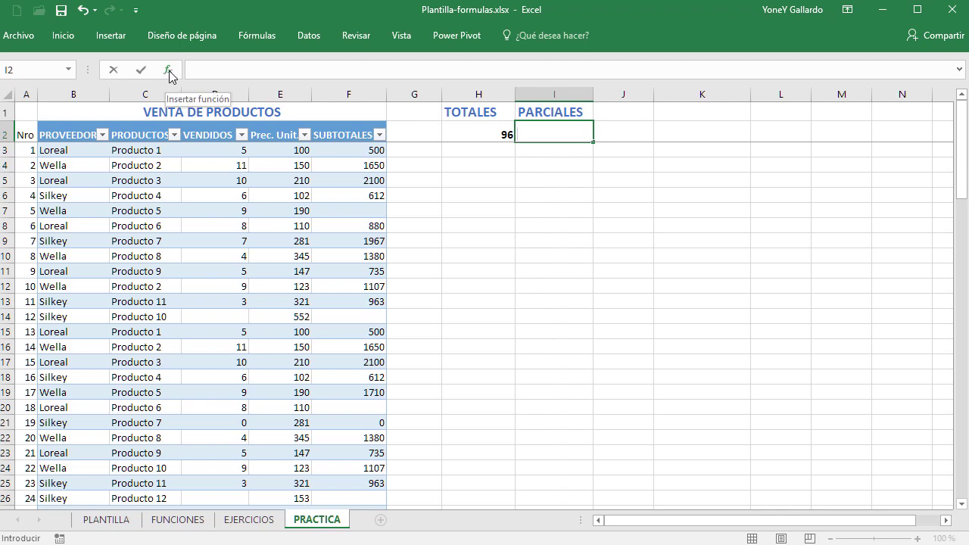
click(169, 76)
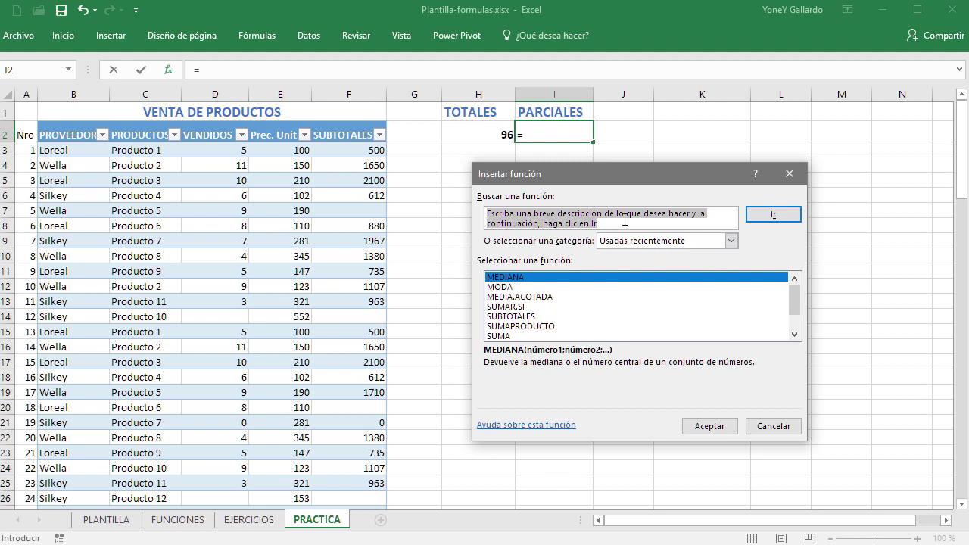
text(contar)
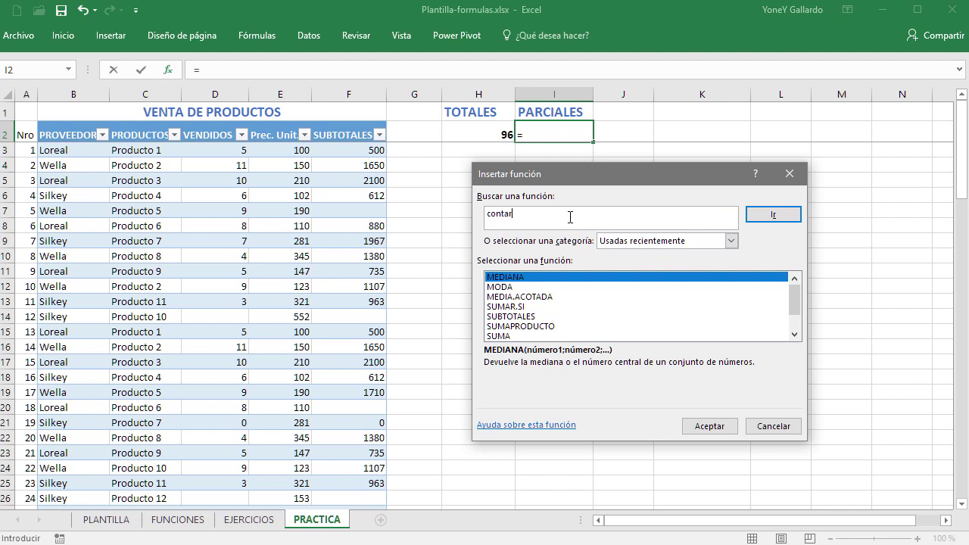
key(Return)
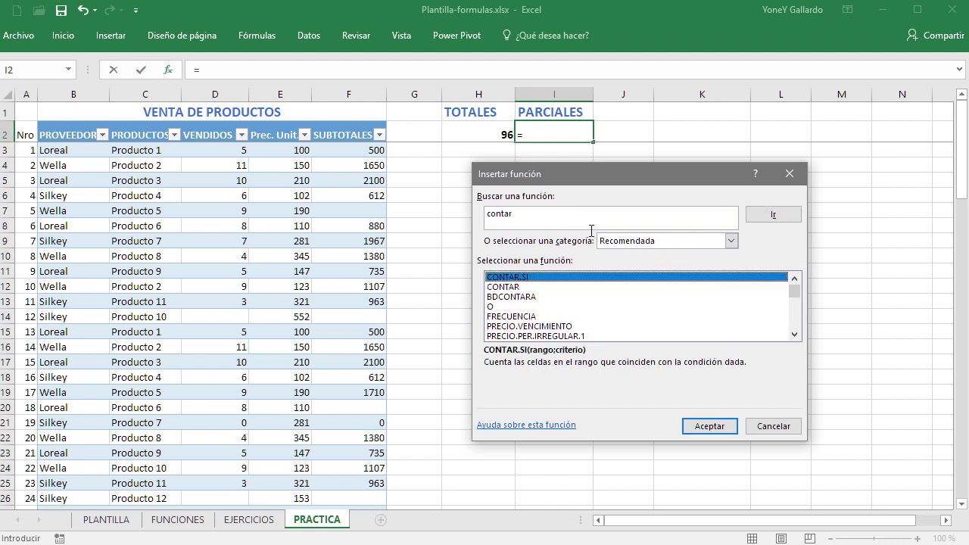
click(508, 287)
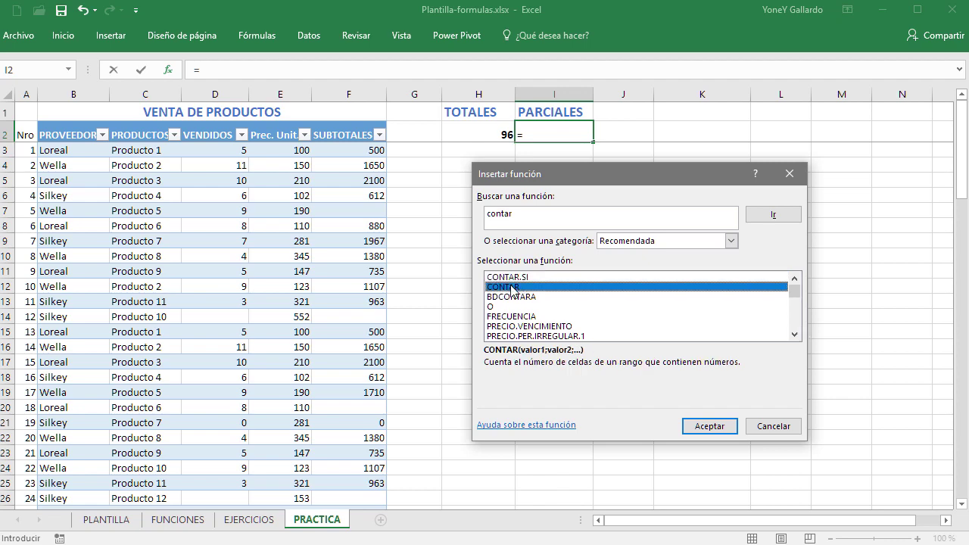
double_click(513, 288)
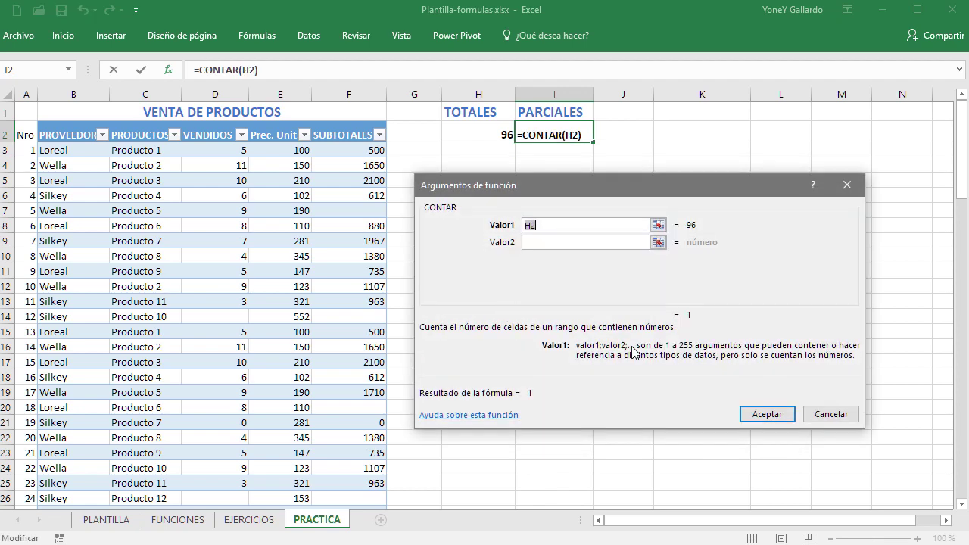
Set CONTAR's Valor1 to the VENDIDOS range D3:D98 and accept, giving 91 in I2
click(659, 227)
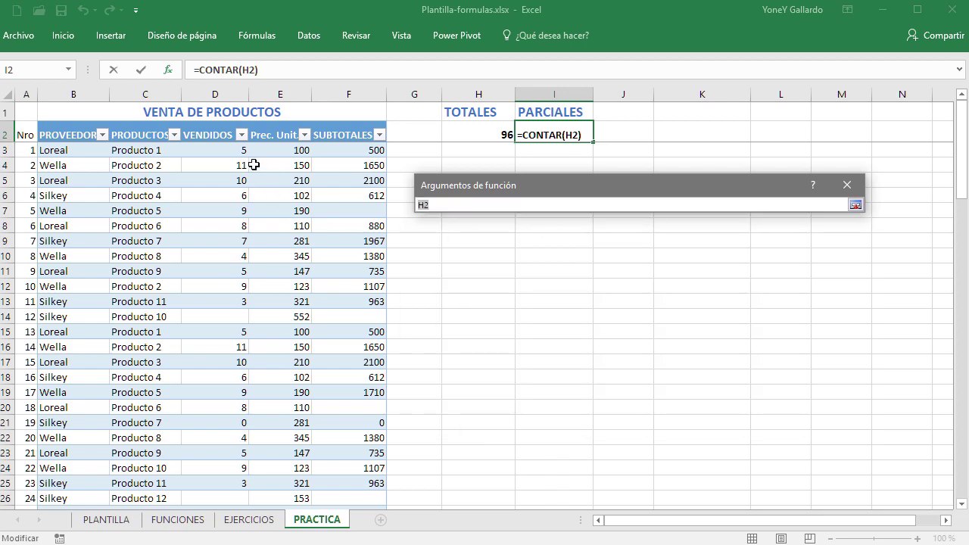
mouse_move(220, 150)
mouse_down()
mouse_move(221, 506)
mouse_move(226, 424)
mouse_up()
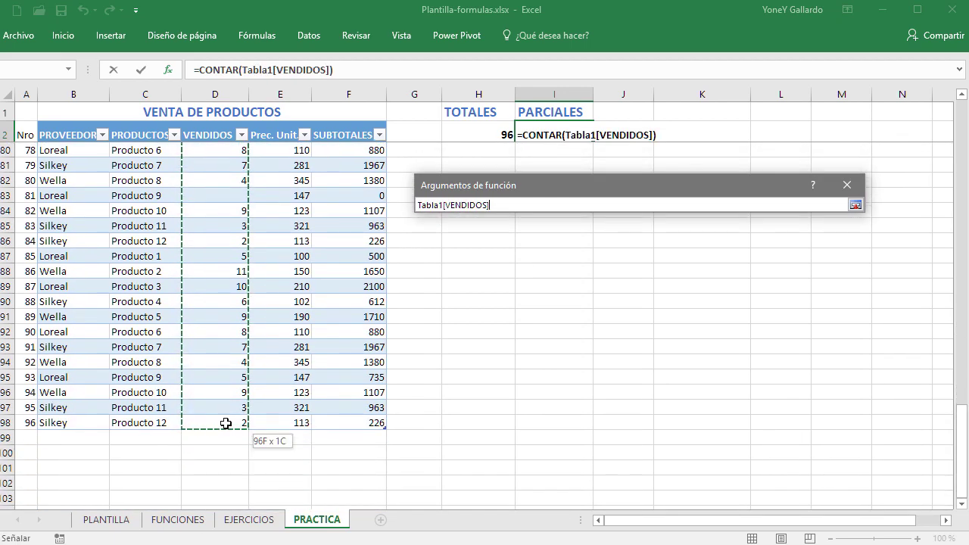
drag(226, 424, 225, 423)
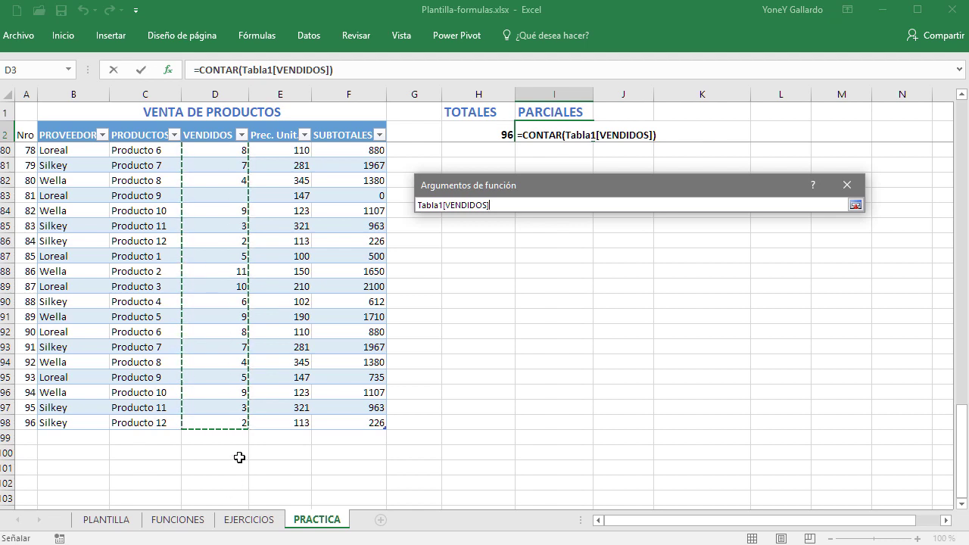
click(856, 205)
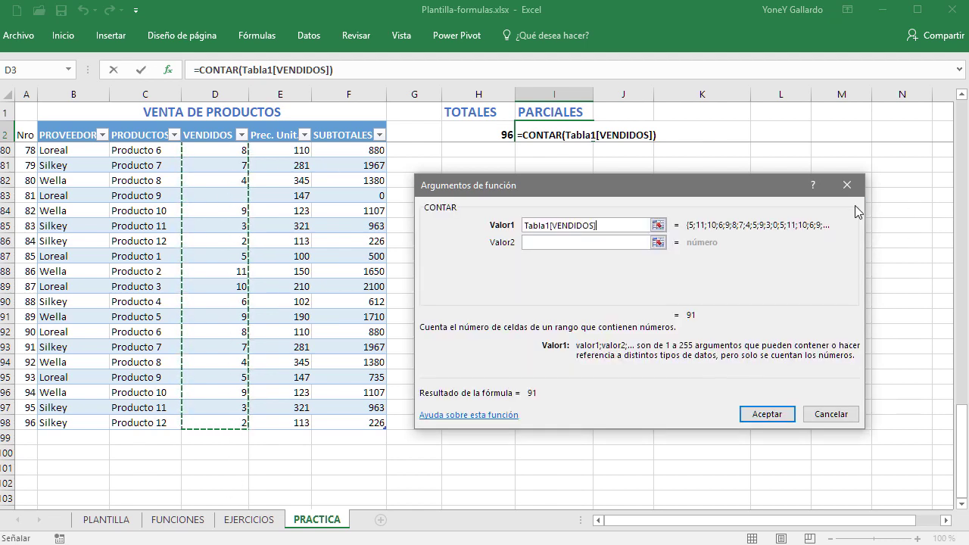
click(768, 418)
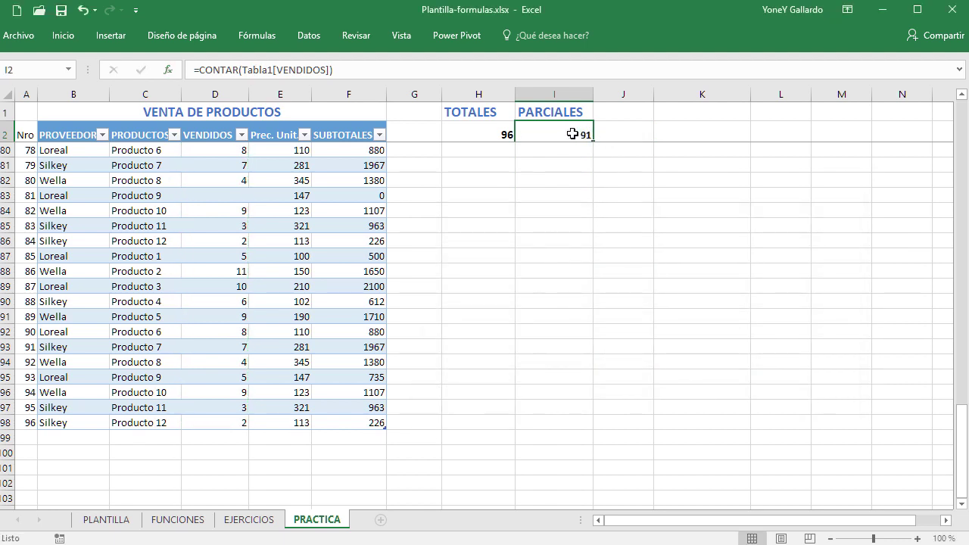
Put 5 in blank cell D14, confirm I2 rises to 92, then clear it
scroll(265, 359, up, 5)
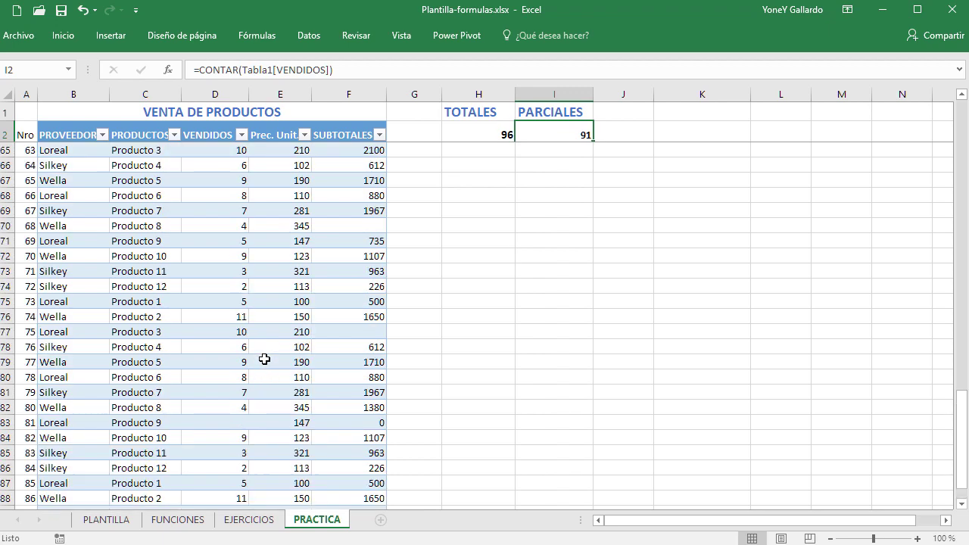
scroll(265, 359, up, 10)
scroll(264, 359, up, 10)
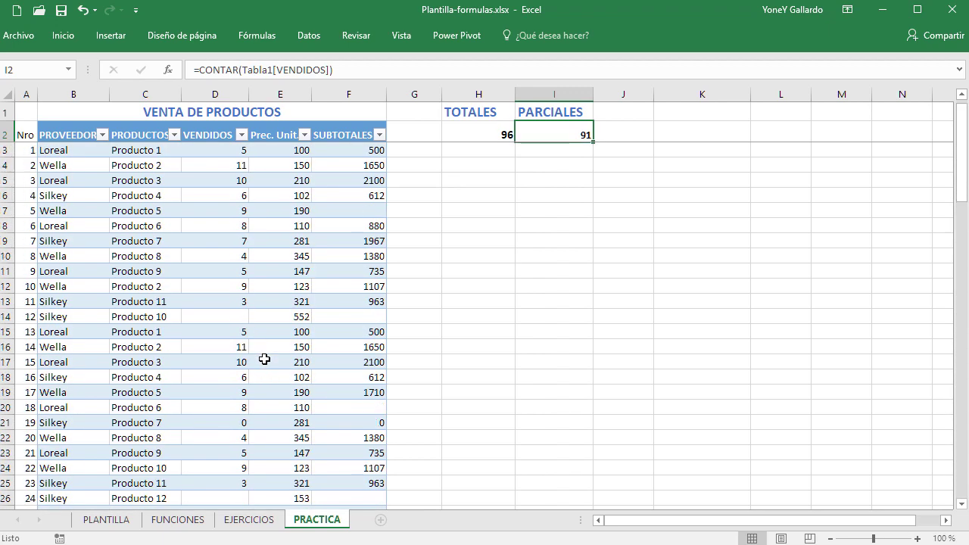
click(241, 317)
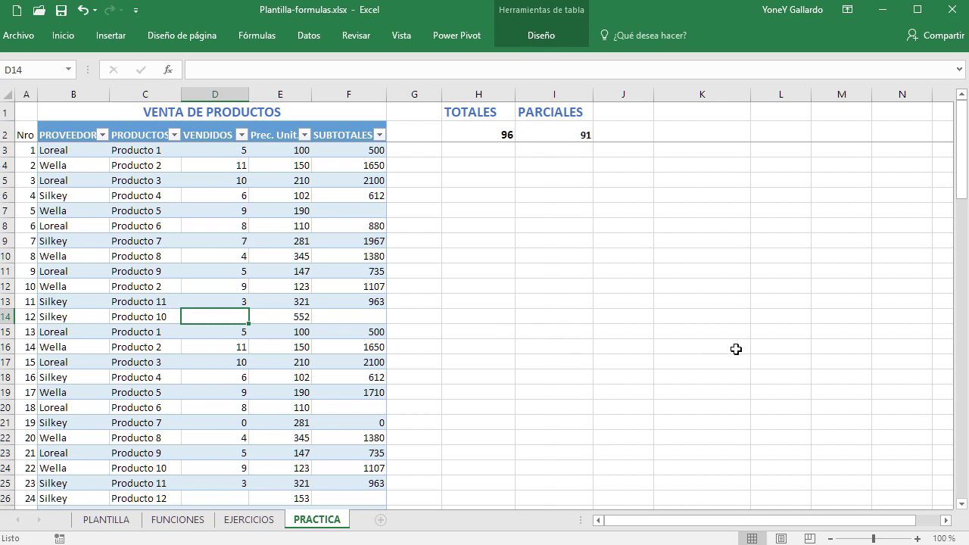
text(5)
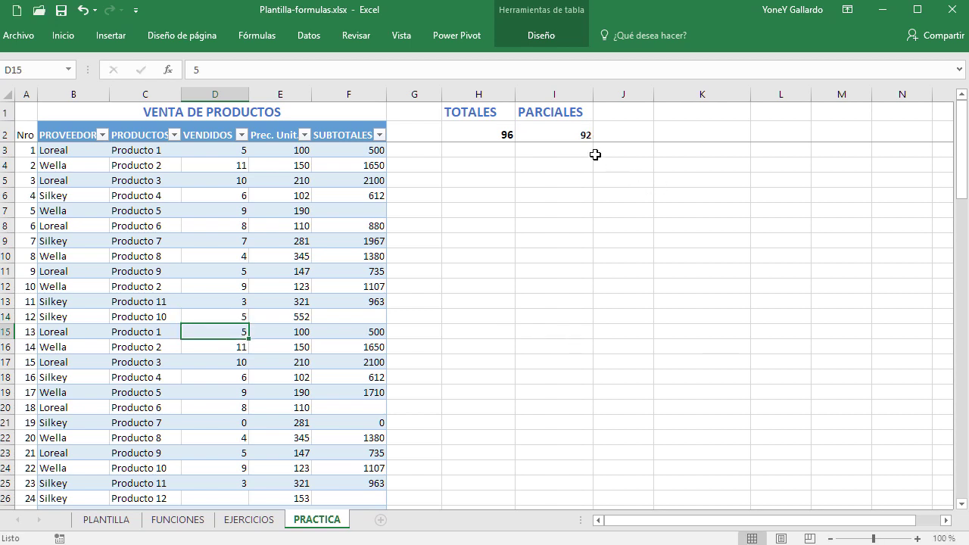
click(581, 134)
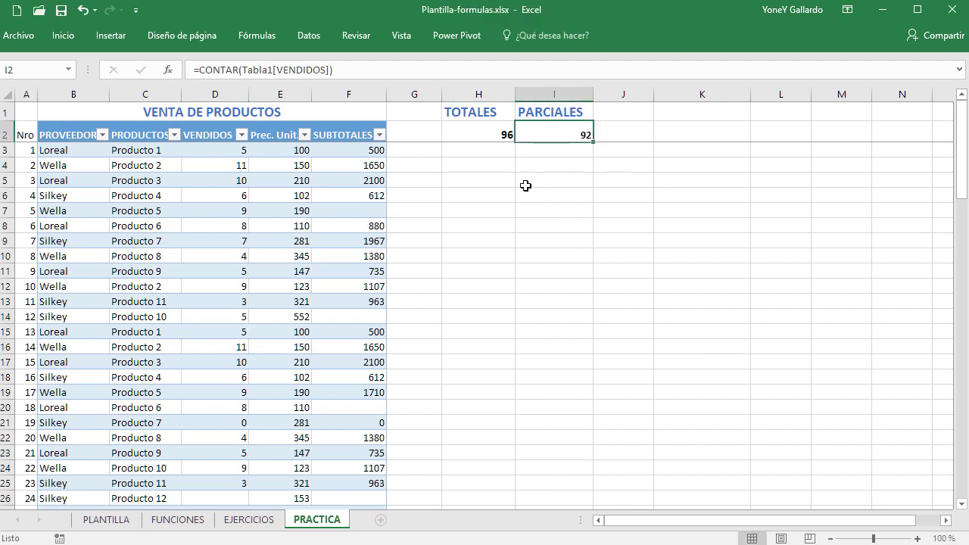
click(221, 316)
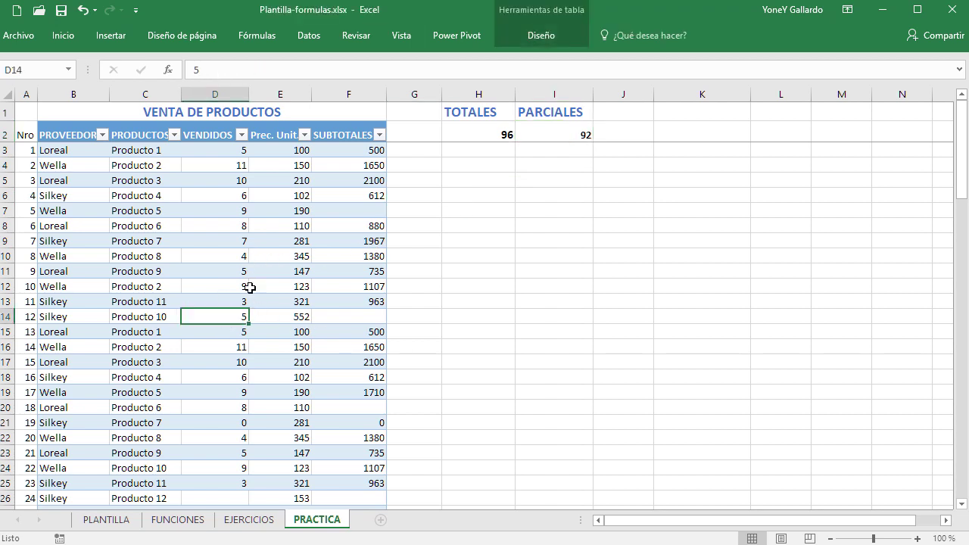
key(Delete)
Enter the text Uno in D14, confirm I2 stays 91, then clear D14
text(Uno)
key(Return)
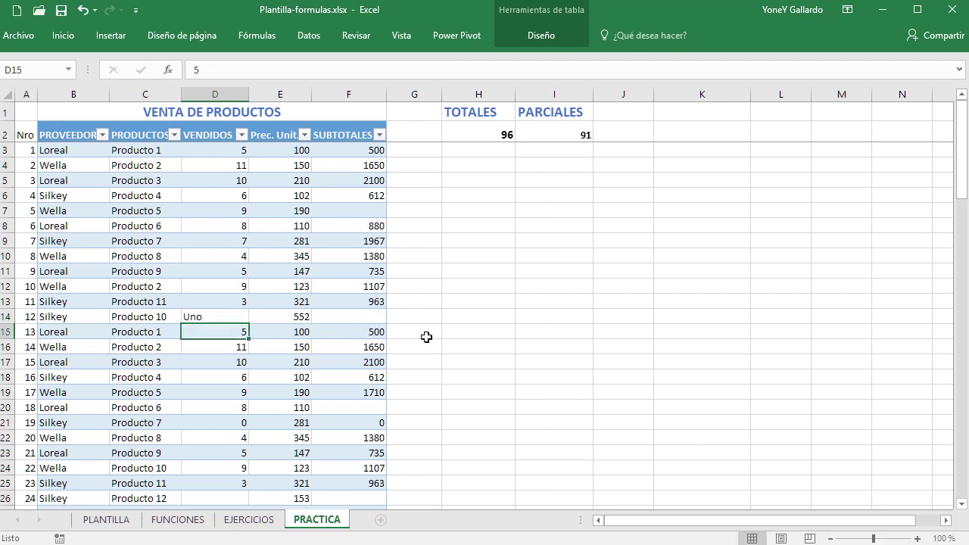
click(569, 134)
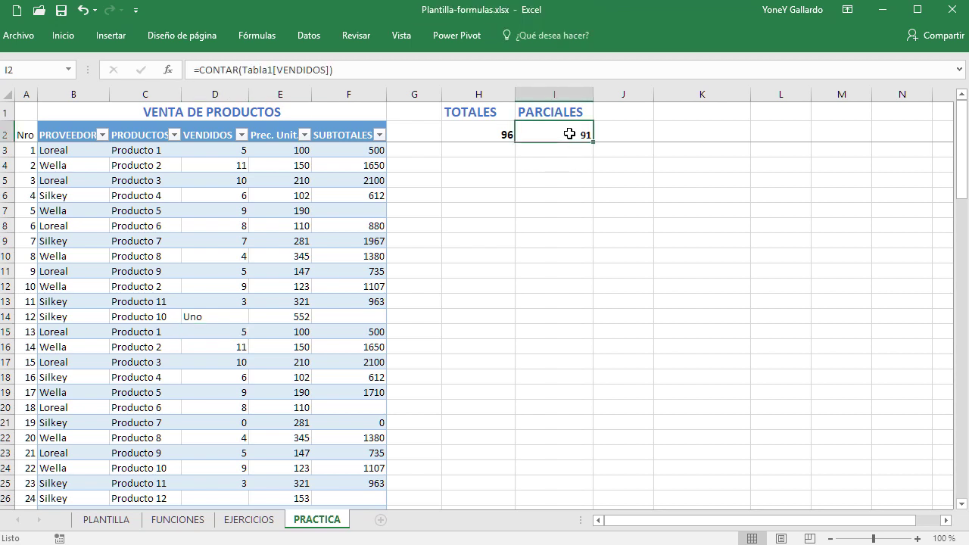
click(204, 316)
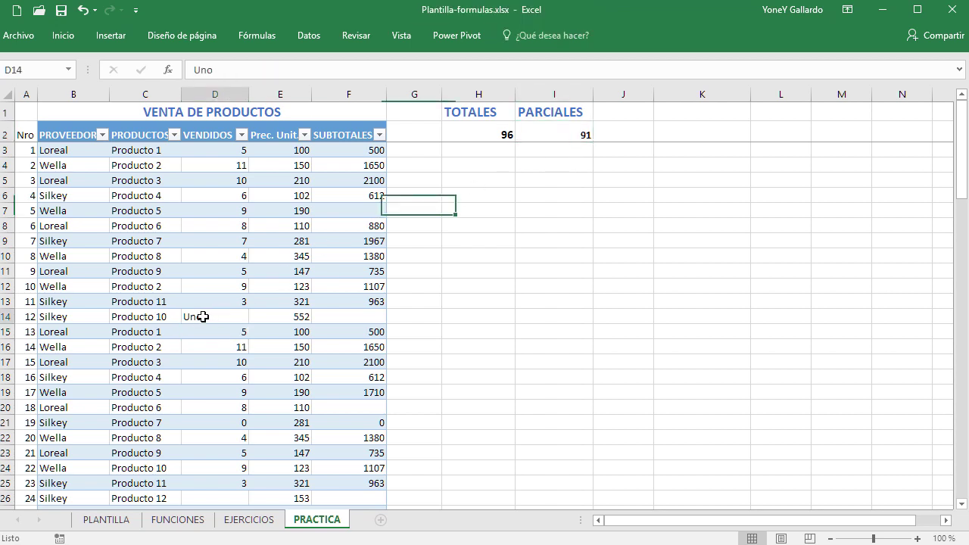
key(Delete)
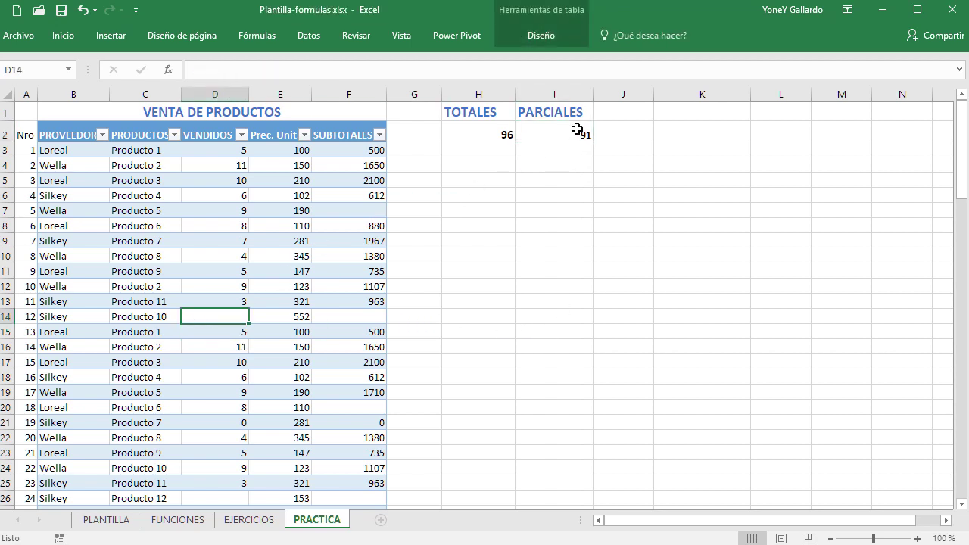